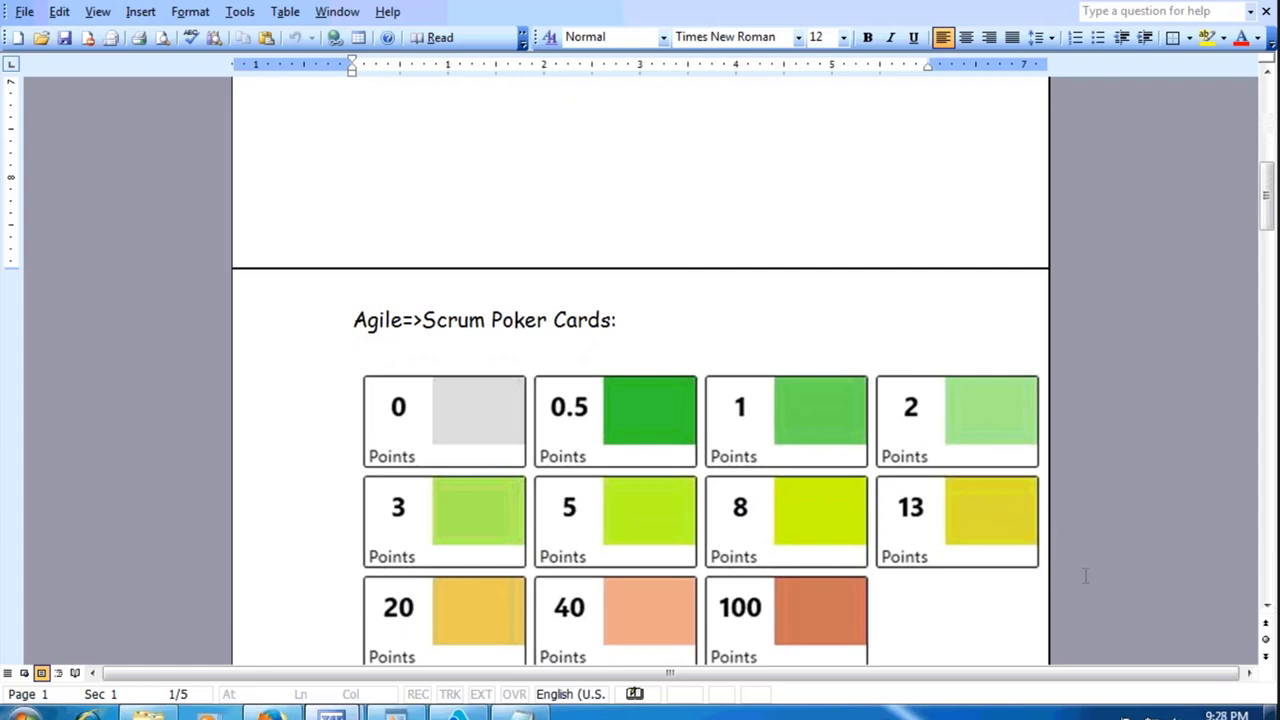
Examine the Scrum poker card point values in the Agile document alongside the DEV board backlog in JIRA.
{"action": "left_click", "coordinate": [917, 311]}
{"action": "scroll", "coordinate": [640, 413], "scroll_direction": "down", "scroll_amount": 1}
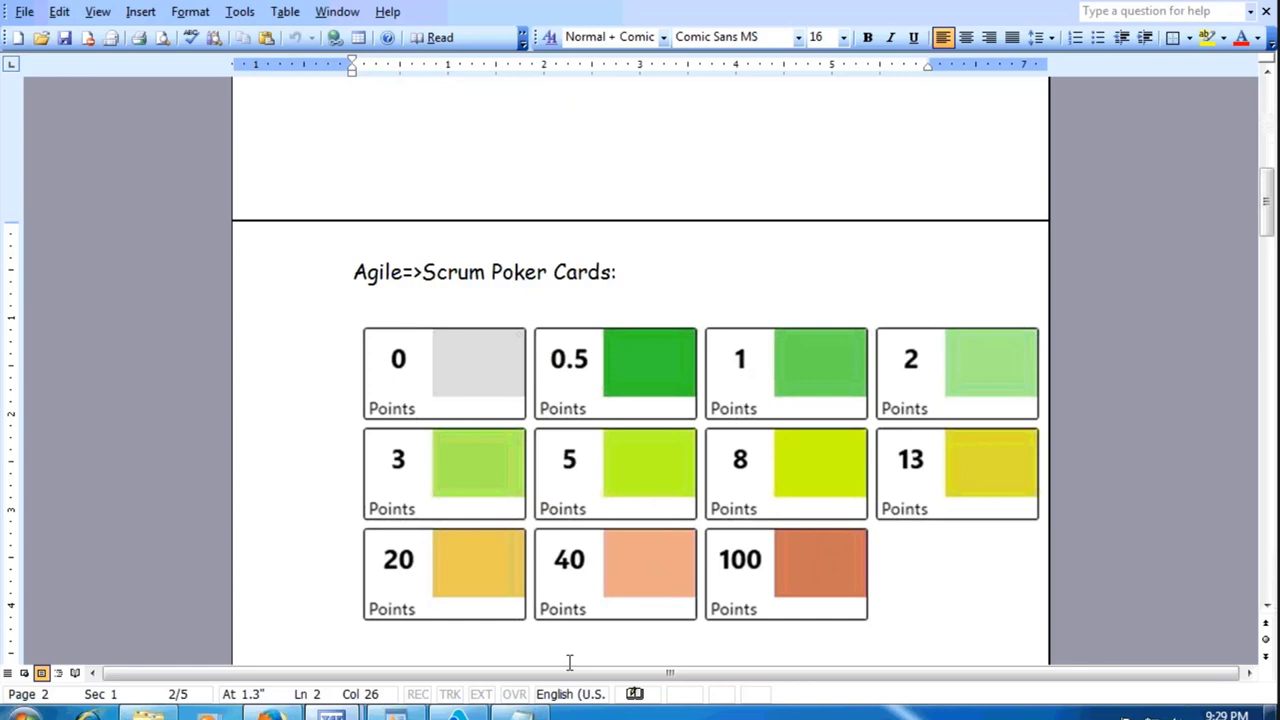
{"action": "mouse_move", "coordinate": [270, 712]}
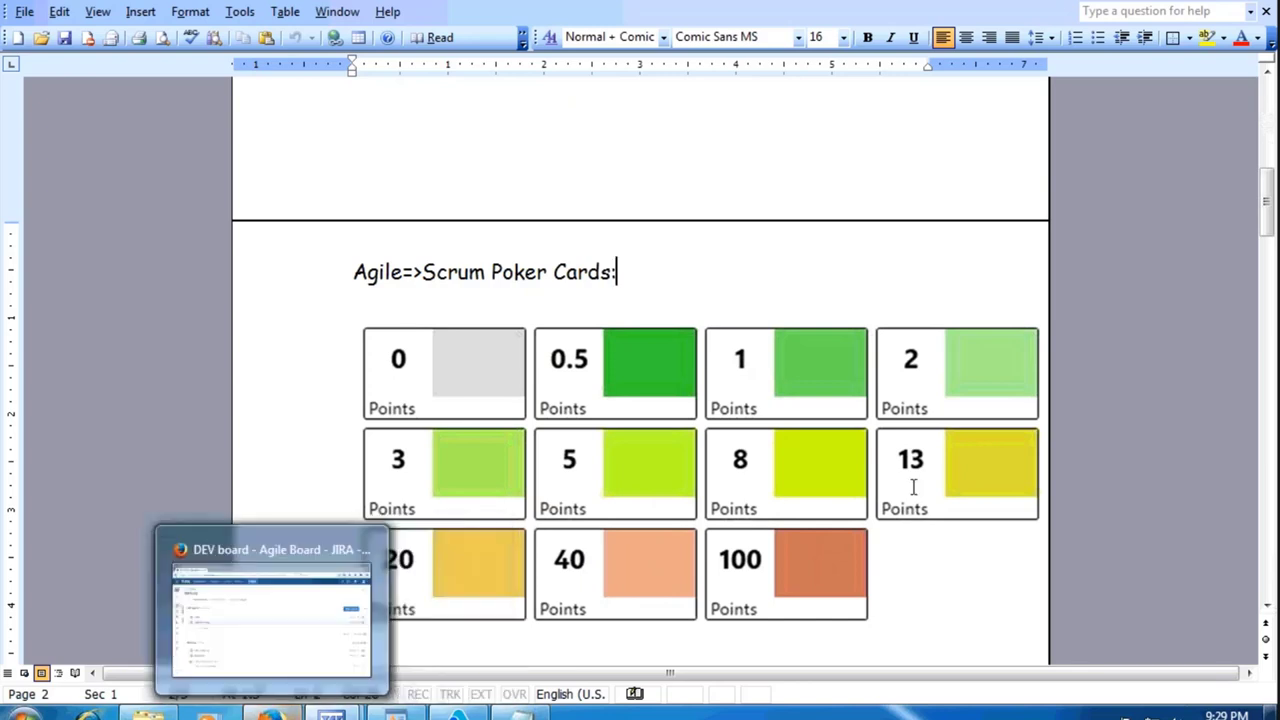
{"action": "left_click", "coordinate": [503, 440]}
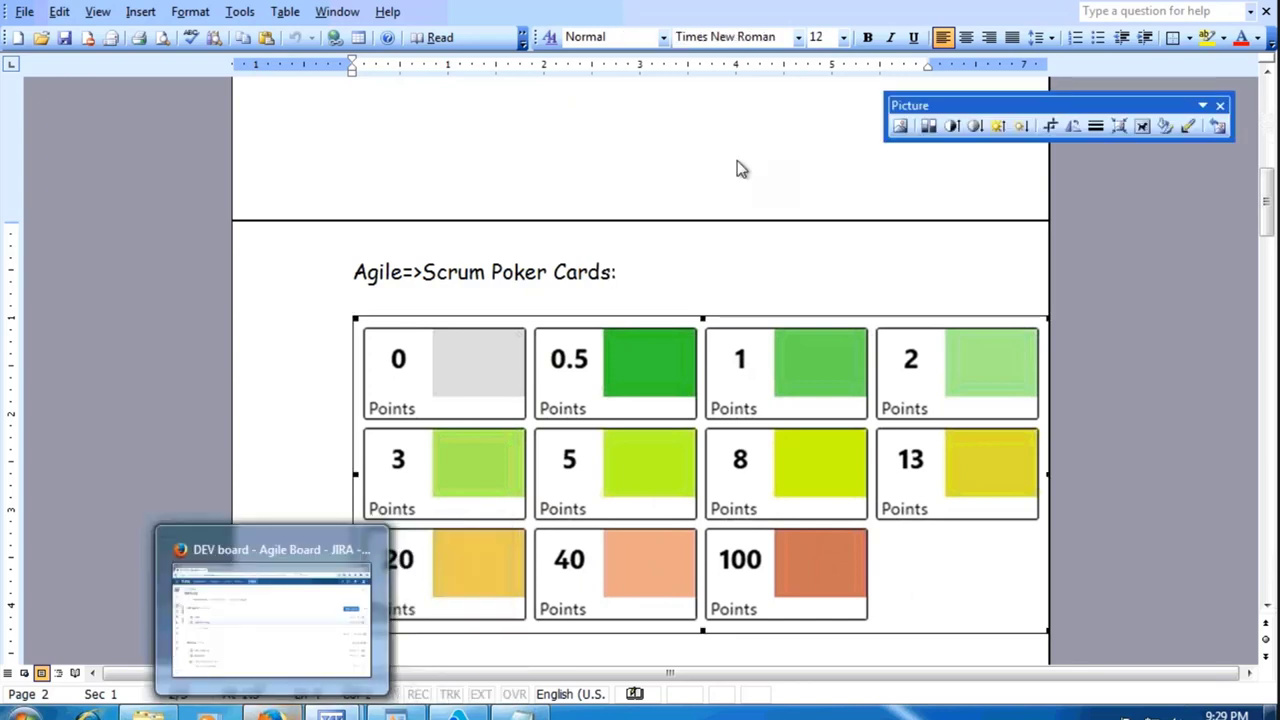
{"action": "left_click", "coordinate": [749, 237]}
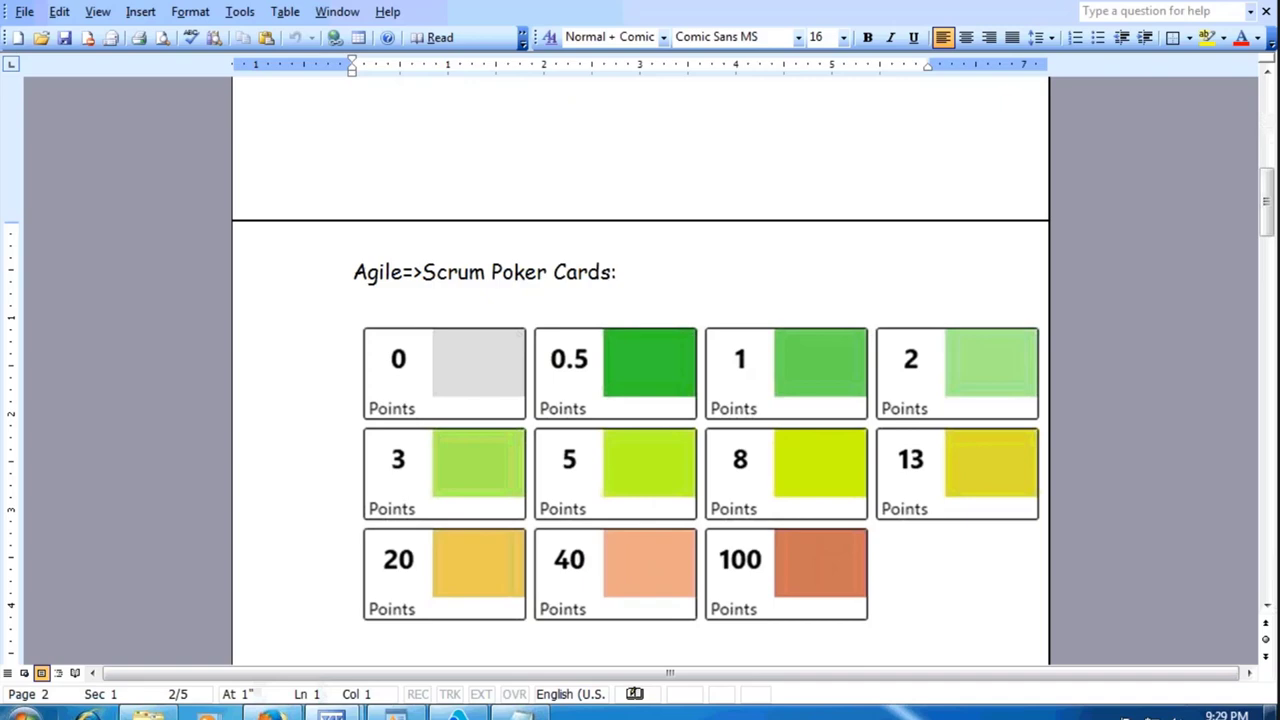
{"action": "left_click", "coordinate": [270, 712]}
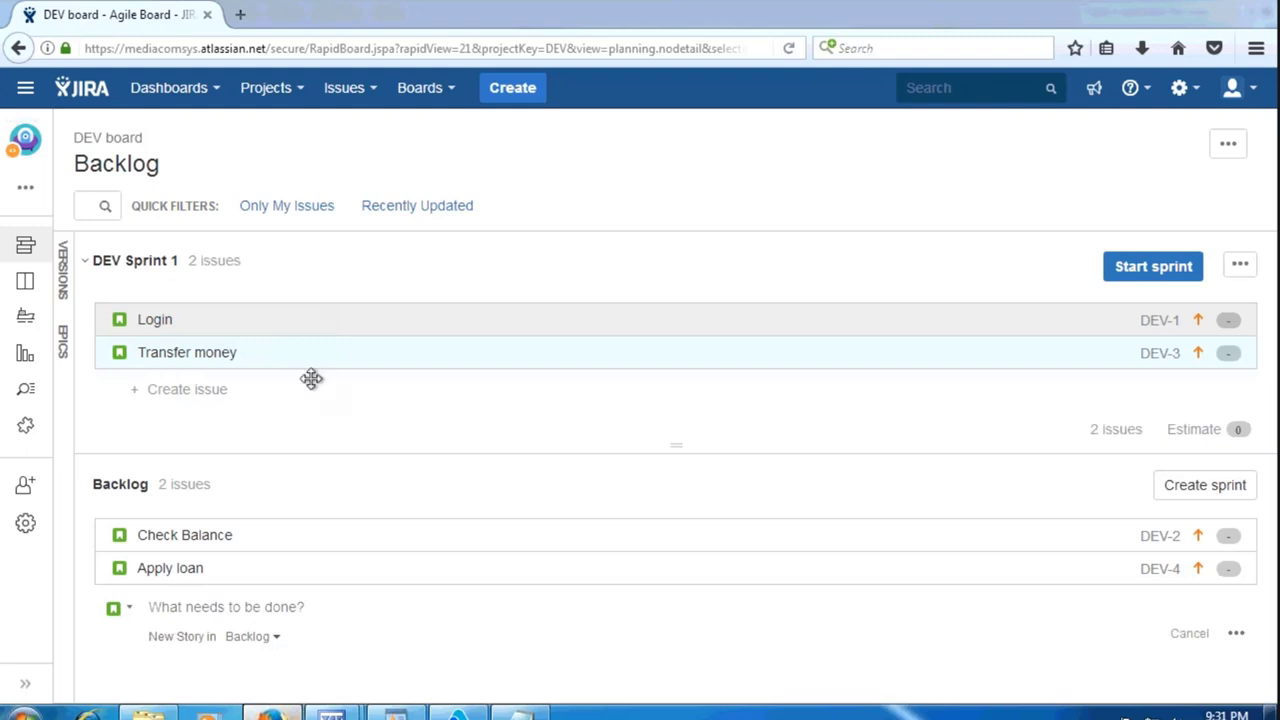
{"action": "left_click", "coordinate": [335, 712]}
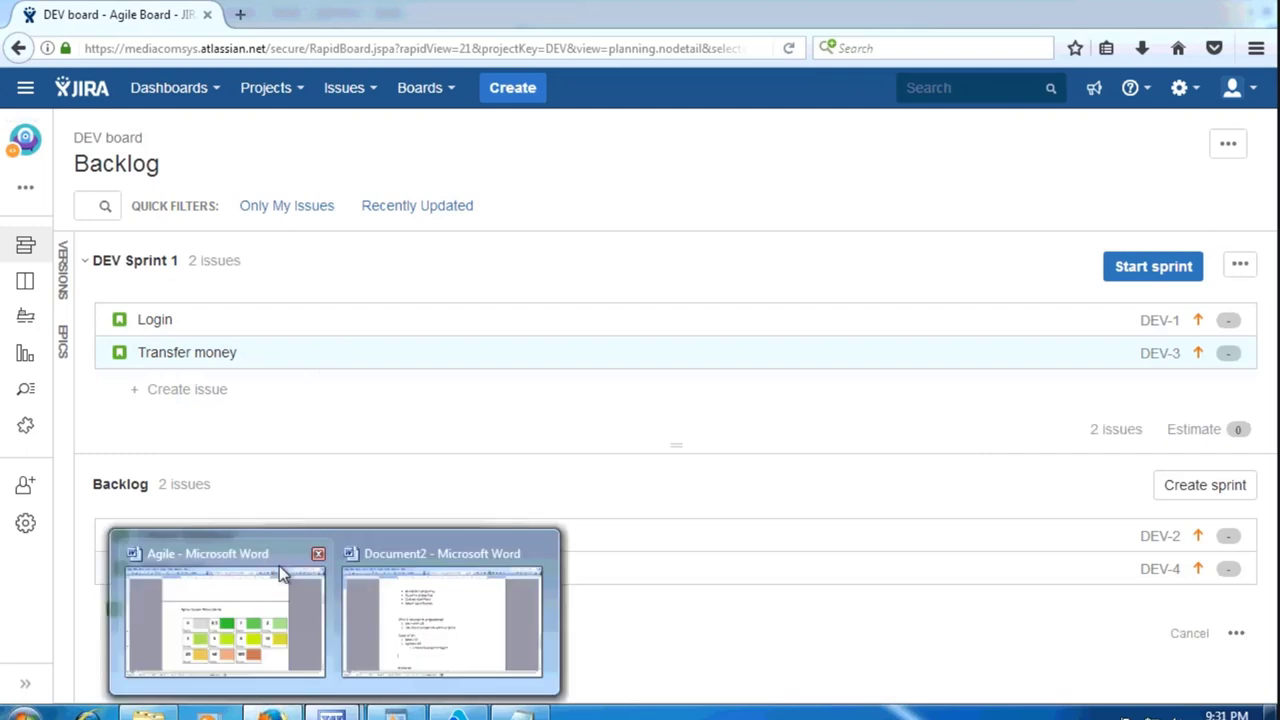
{"action": "left_click", "coordinate": [220, 610]}
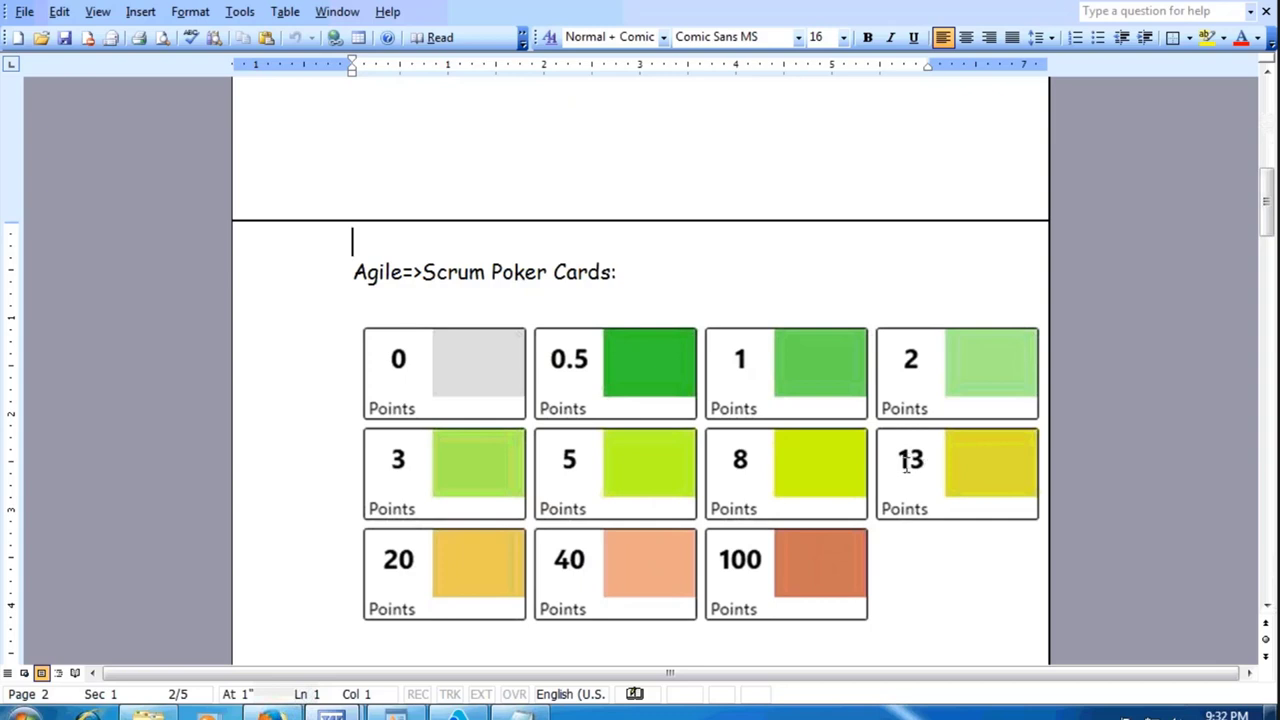
{"action": "scroll", "coordinate": [907, 463], "scroll_direction": "down", "scroll_amount": 3}
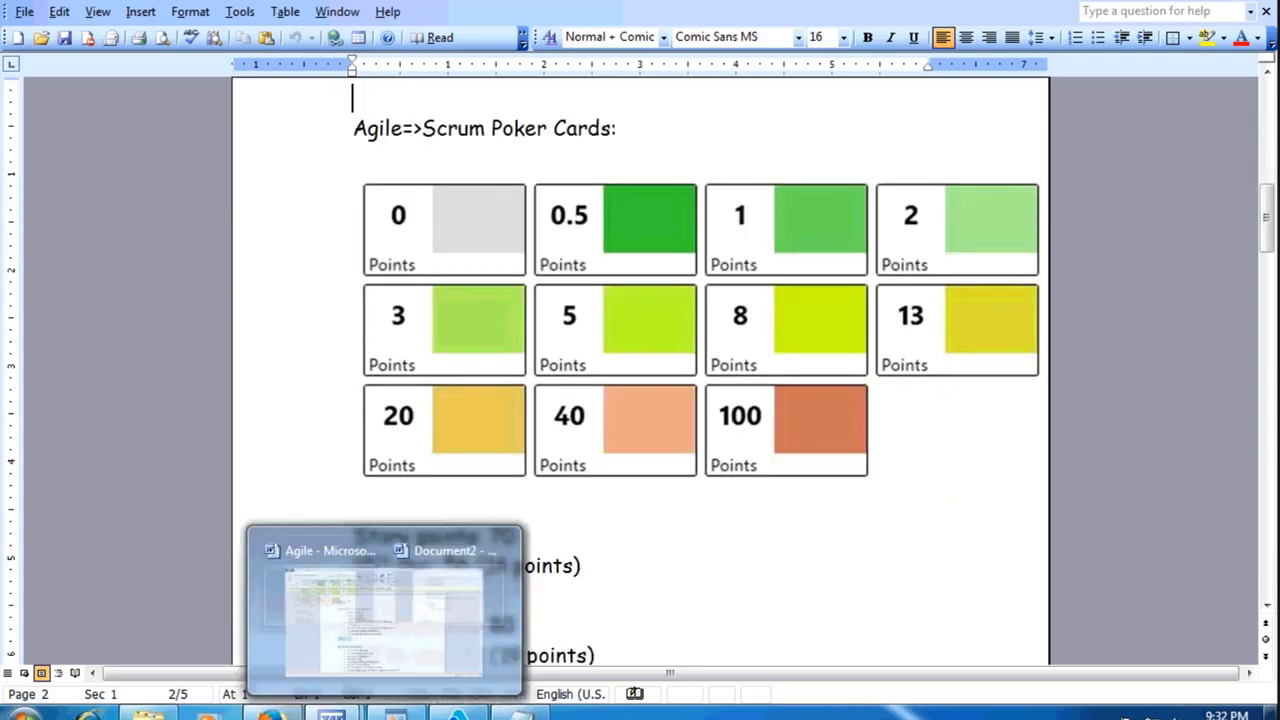
Switch to the DEV board in JIRA and set the Login story's estimate to 2 story points.
{"action": "left_click", "coordinate": [270, 715]}
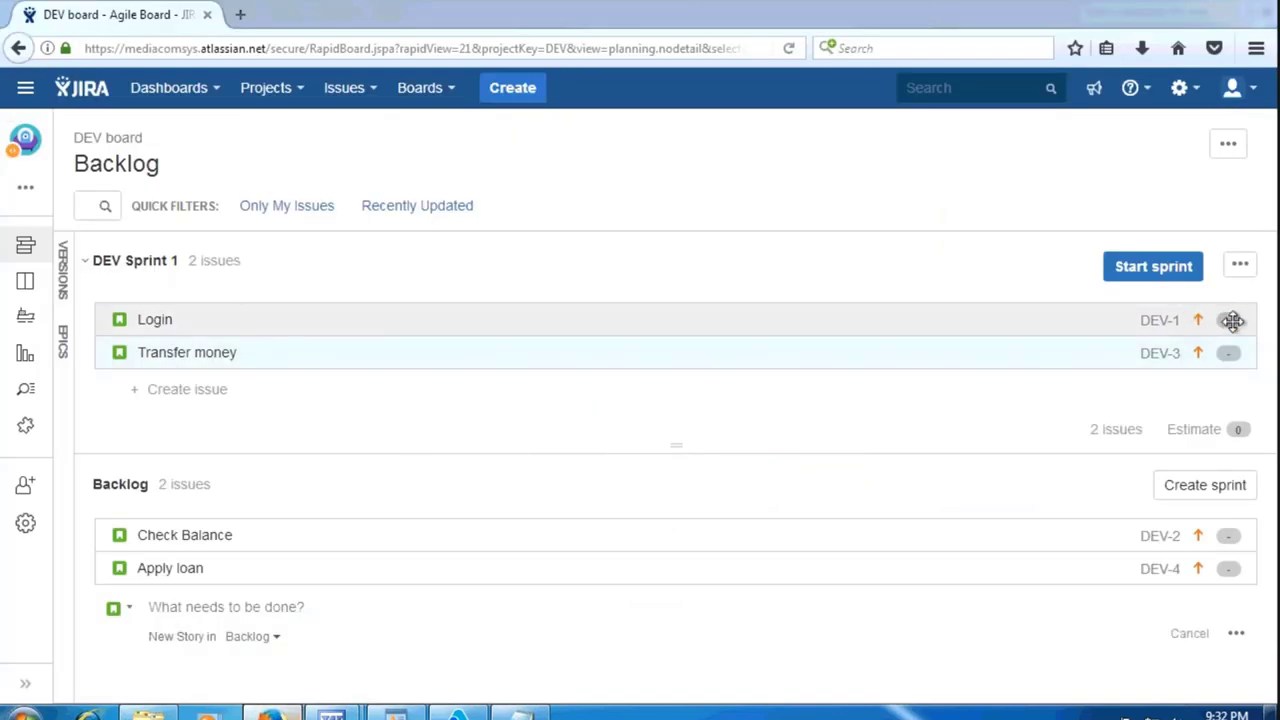
{"action": "left_click", "coordinate": [1233, 320]}
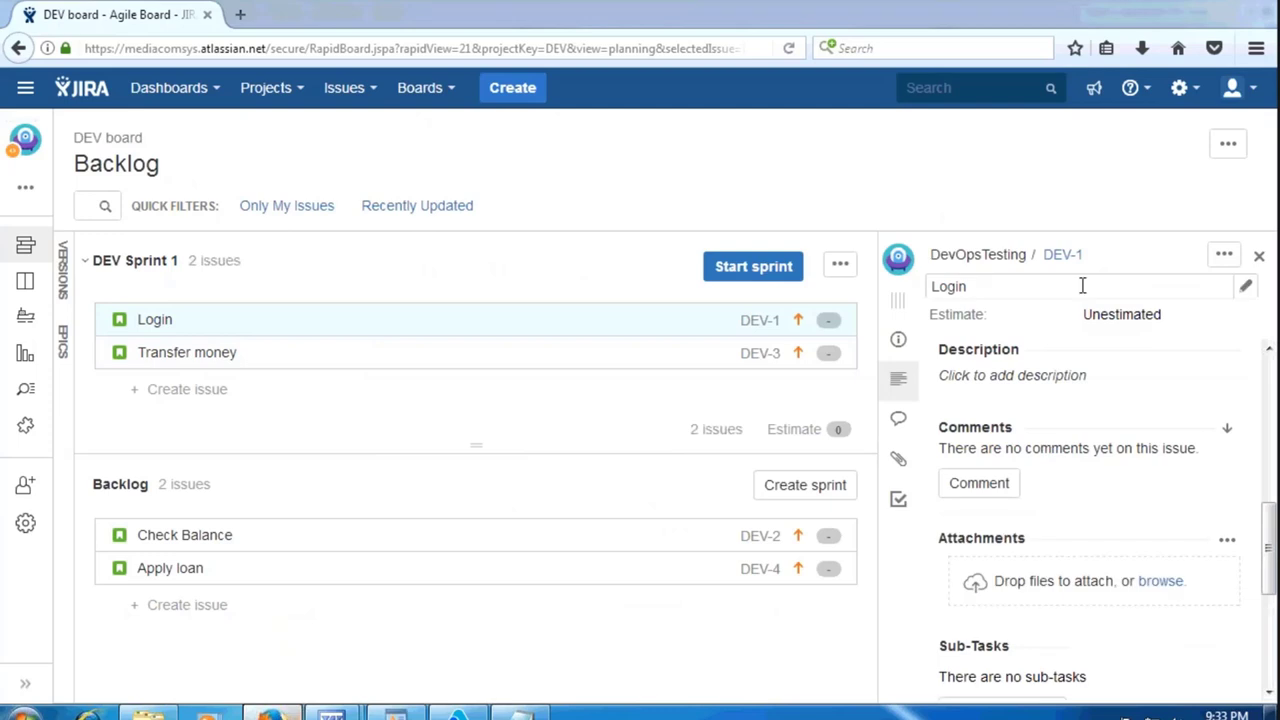
{"action": "left_click", "coordinate": [1110, 314]}
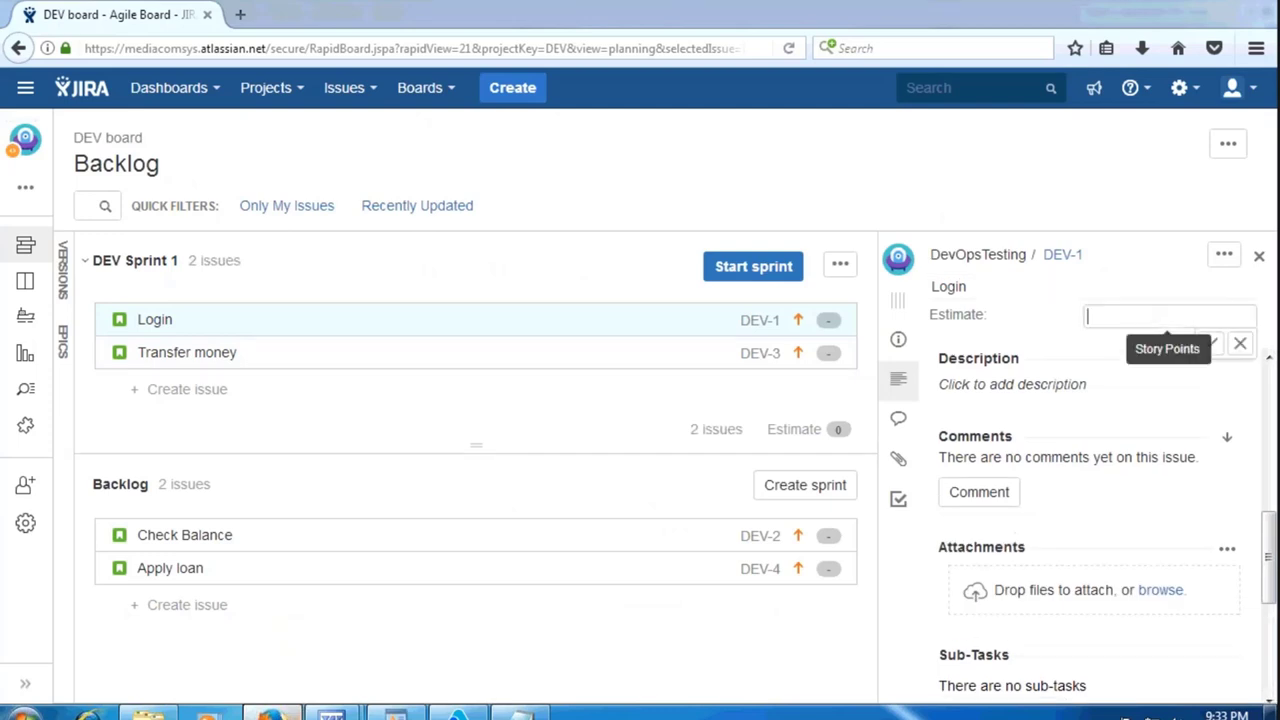
{"action": "type", "text": "2"}
{"action": "key", "text": "Return"}
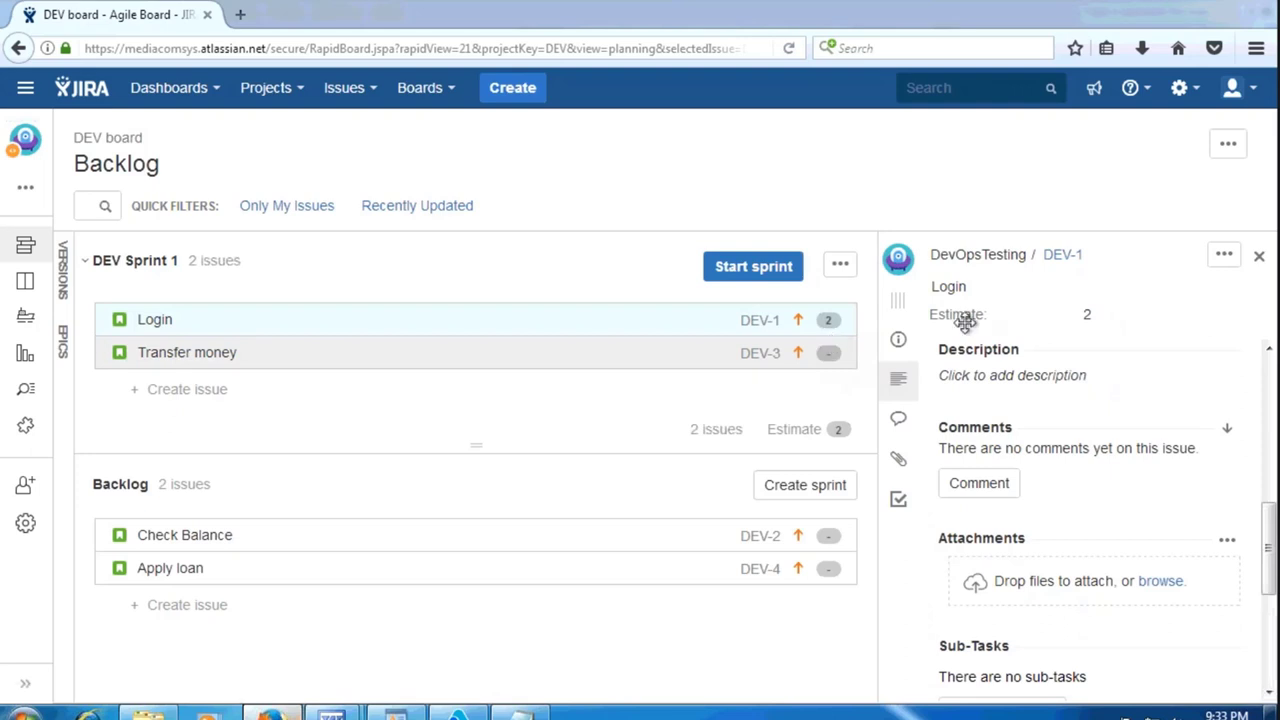
Set the estimate of the Transfer money story in DEV Sprint 1 to 13 story points.
{"action": "left_click", "coordinate": [1100, 313]}
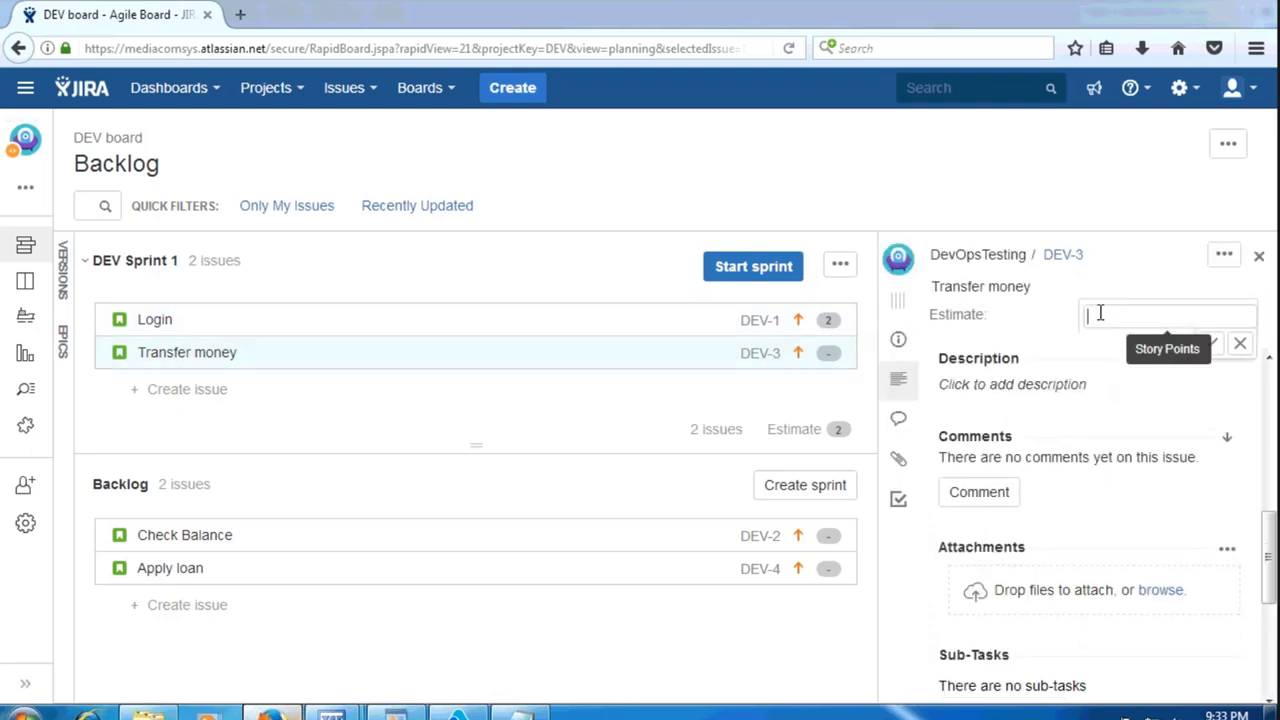
{"action": "type", "text": "13"}
{"action": "key", "text": "Return"}
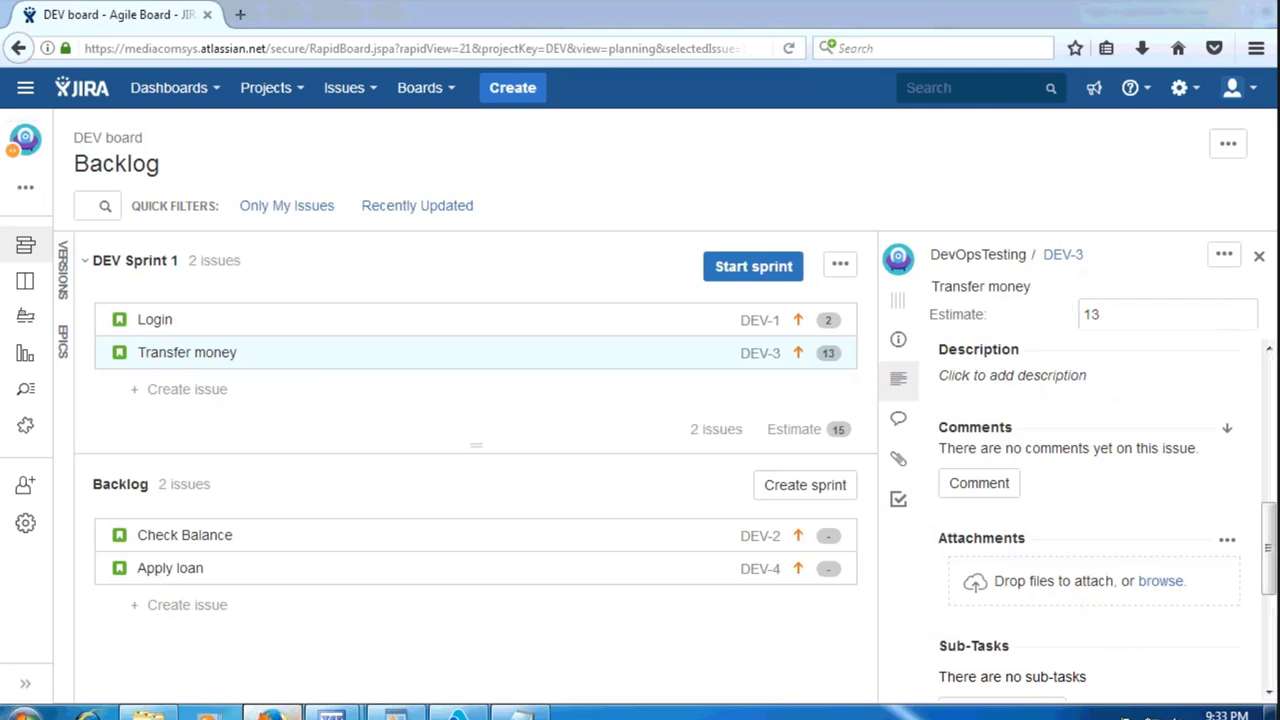
{"action": "left_click", "coordinate": [187, 389]}
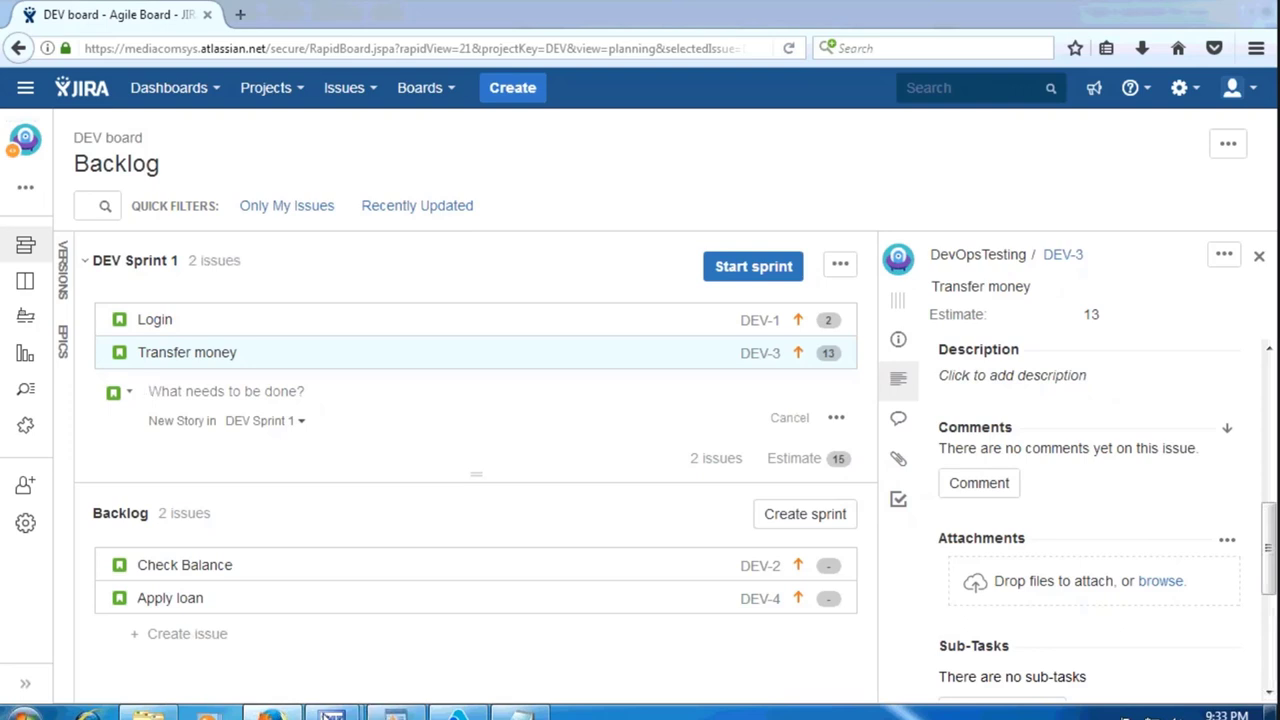
Switch to the Agile Word document and add blank lines below the poker cards, starting them with the line "Points: 15".
{"action": "mouse_move", "coordinate": [332, 715]}
{"action": "left_click", "coordinate": [225, 612]}
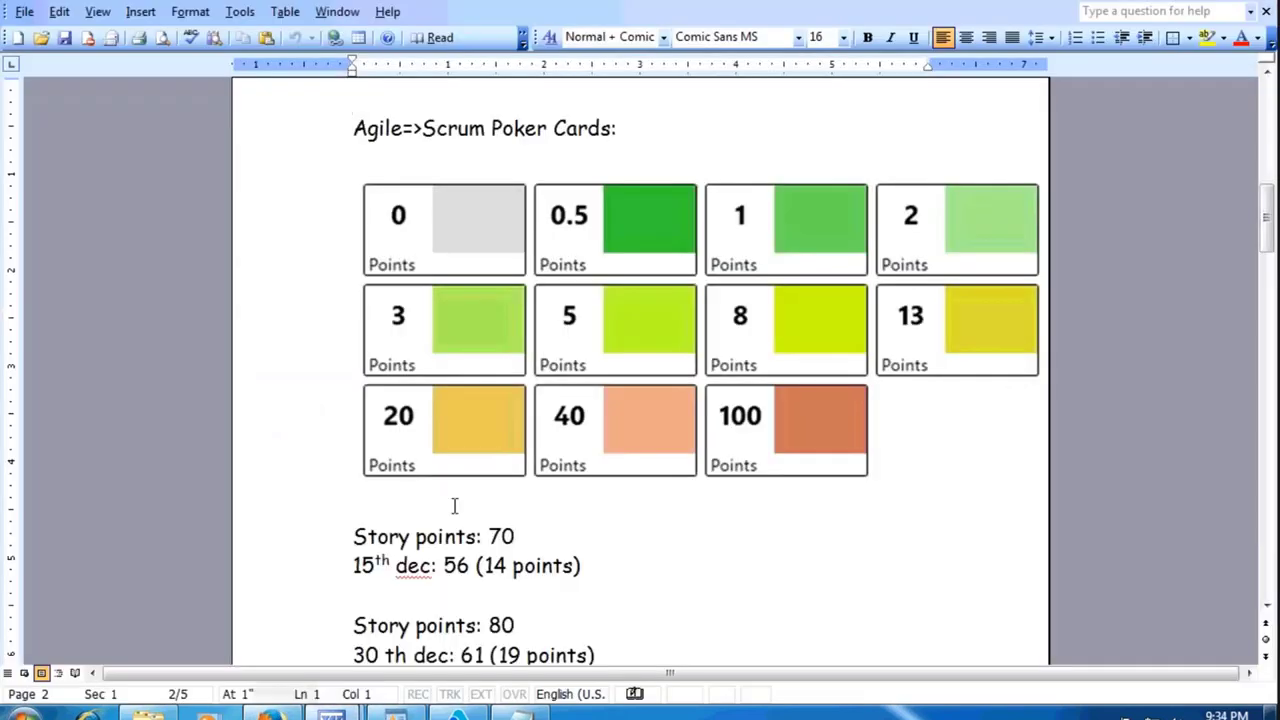
{"action": "left_click", "coordinate": [455, 506]}
{"action": "key", "text": "Return"}
{"action": "key", "text": "Return"}
{"action": "key", "text": "Return"}
{"action": "key", "text": "Return"}
{"action": "key", "text": "Return"}
{"action": "key", "text": "Return"}
{"action": "key", "text": "Return"}
{"action": "key", "text": "Return"}
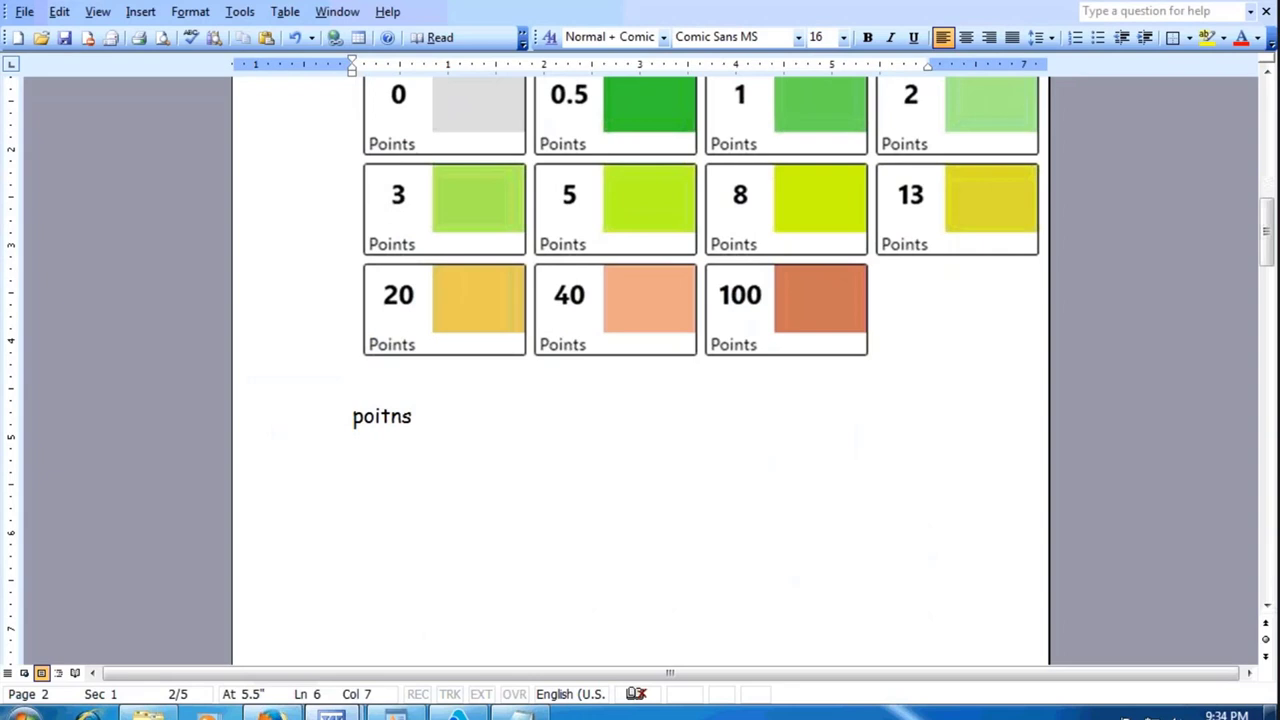
{"action": "type", "text": ": 15"}
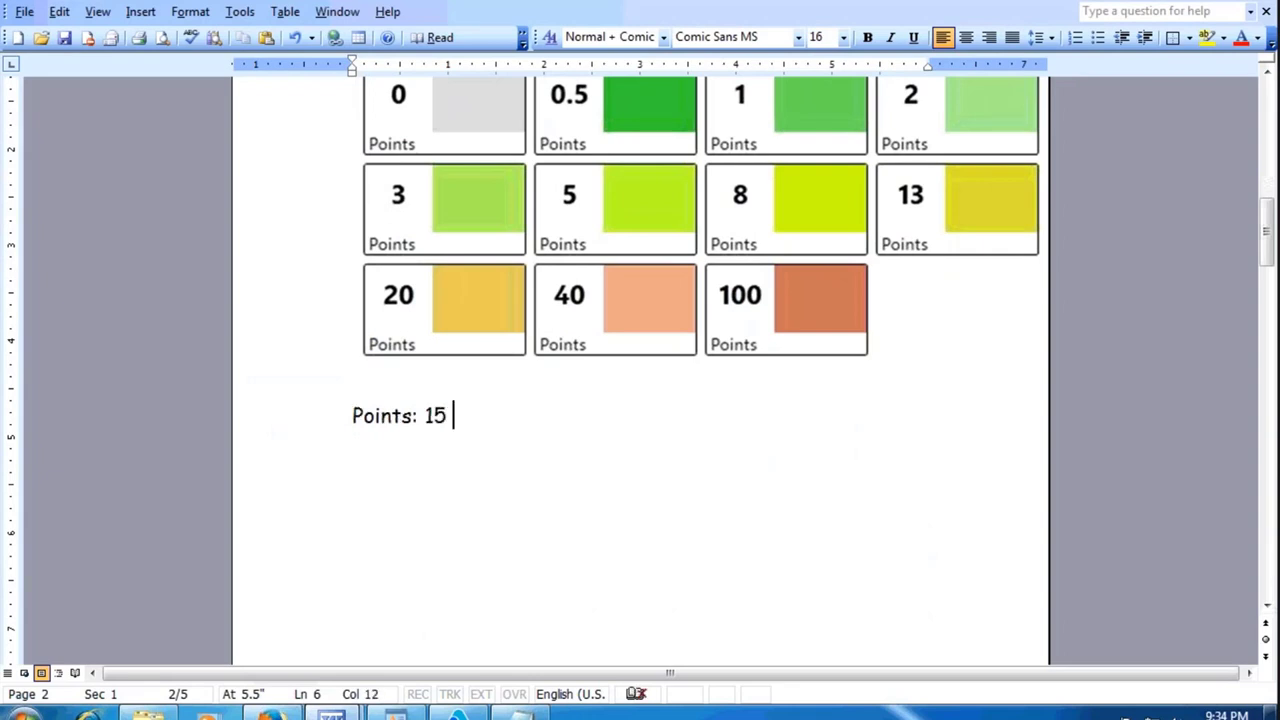
Add the line "End of two weeks: 10 points" below the points line.
{"action": "key", "text": "Return"}
{"action": "type", "text": "End of two w"}
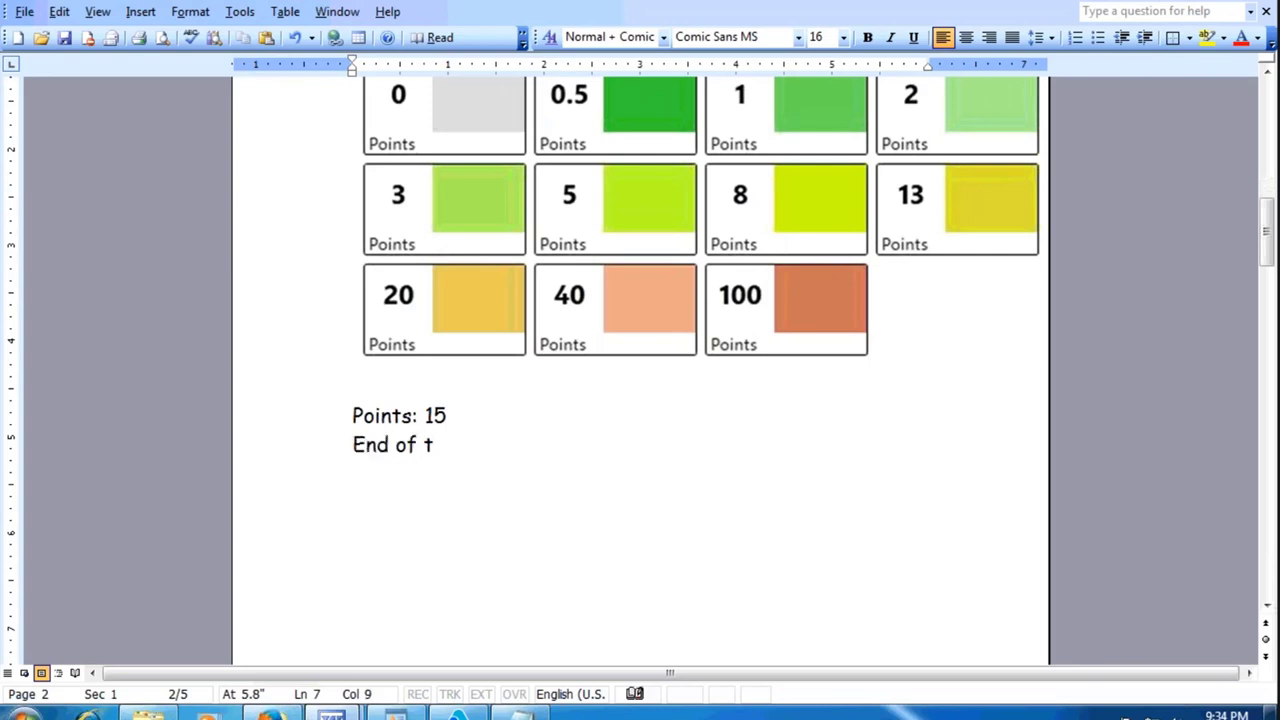
{"action": "type", "text": ":"}
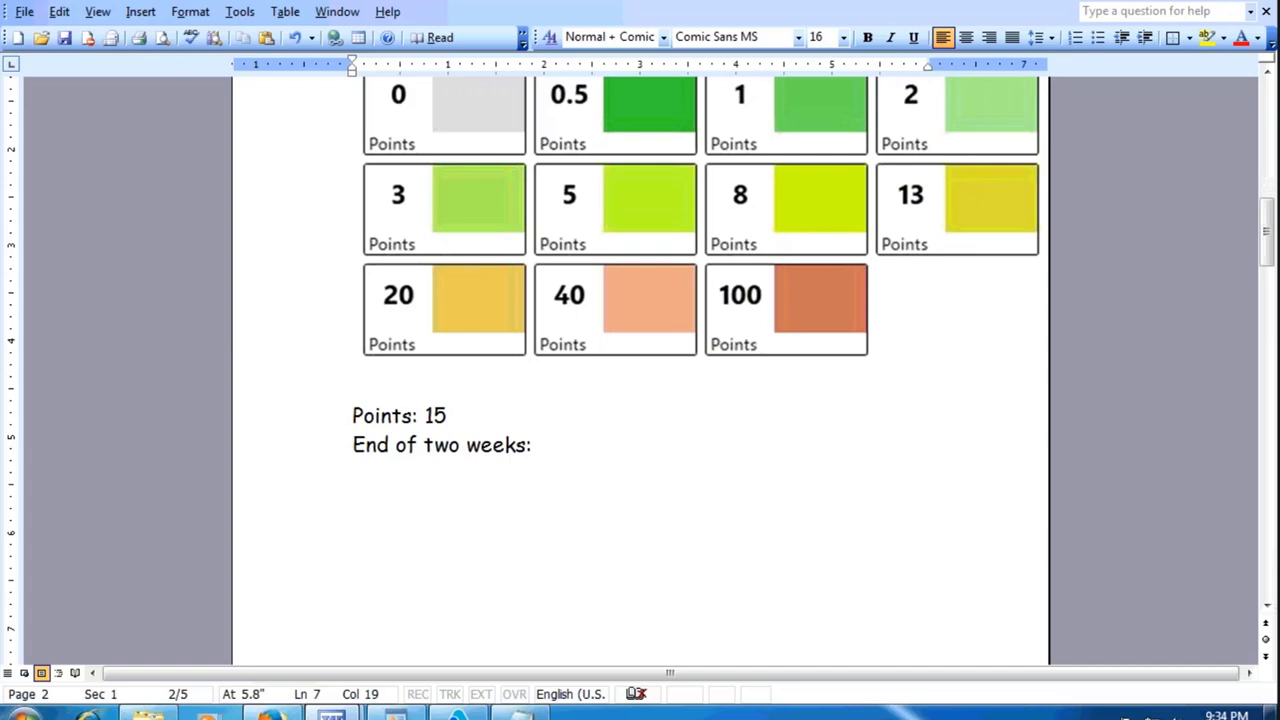
{"action": "type", "text": "10 points"}
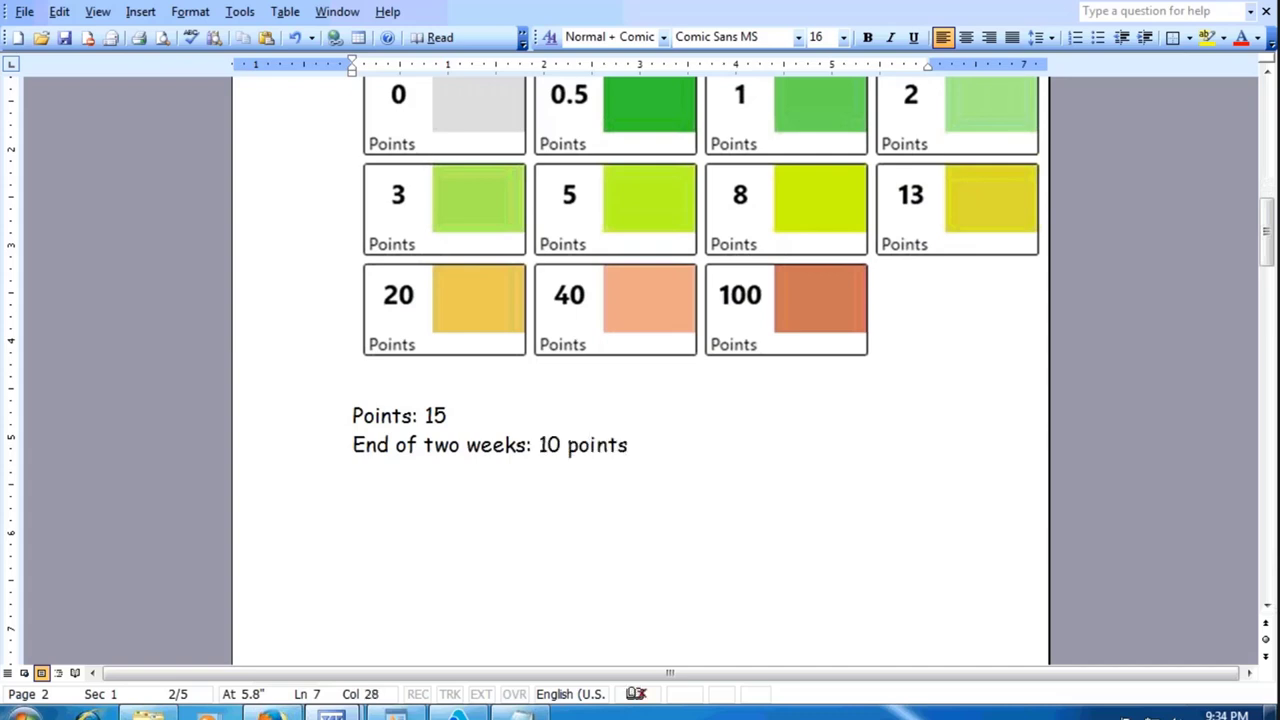